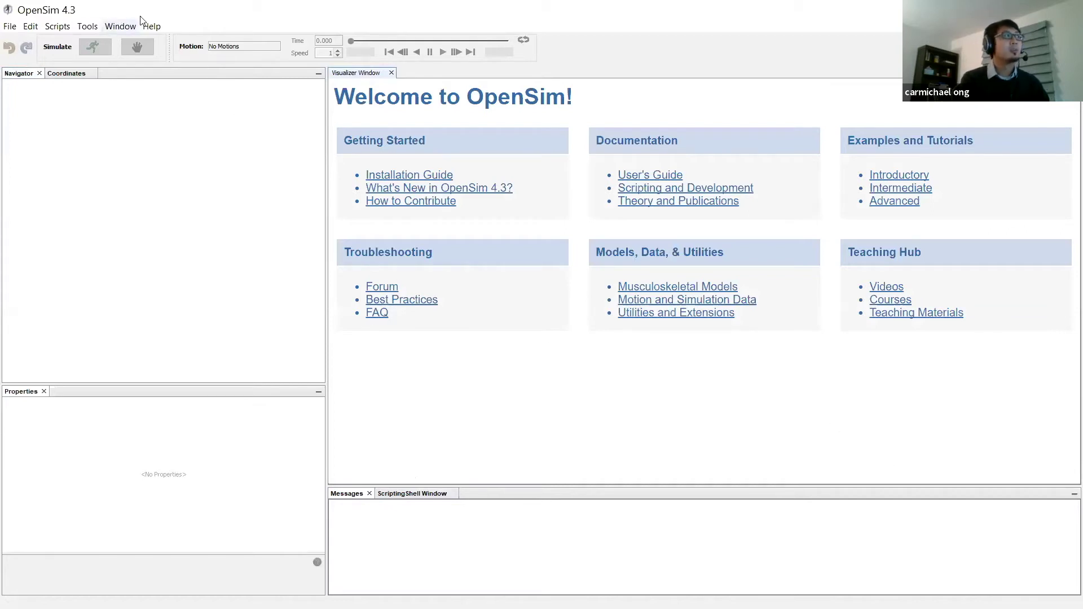
Open the model file Rajagopal2015_opensense.osim from the Rajagopal_OpenSense folder.
click(10, 29)
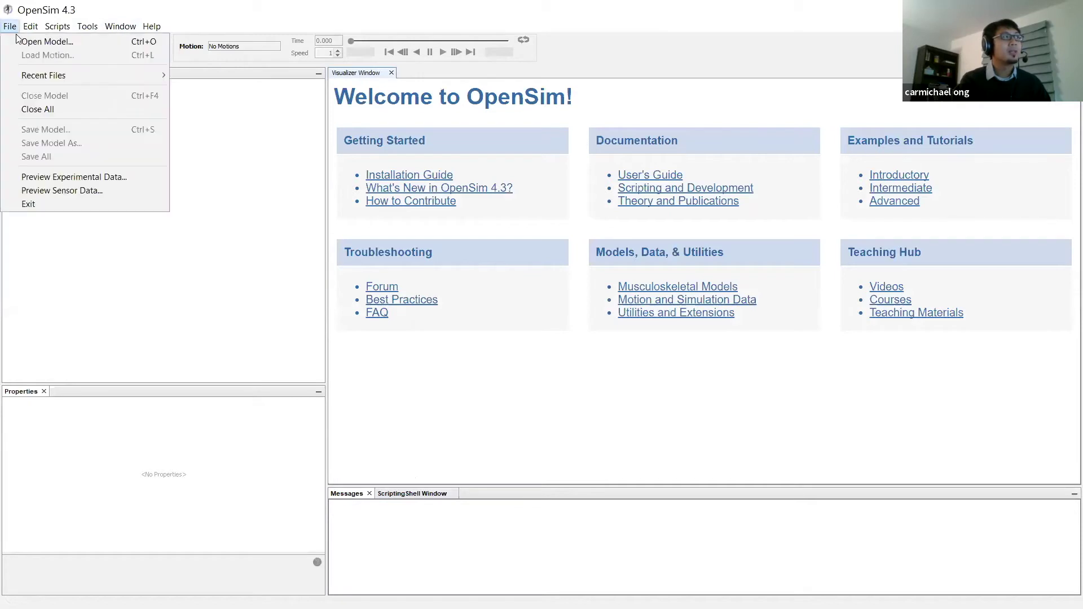
click(77, 40)
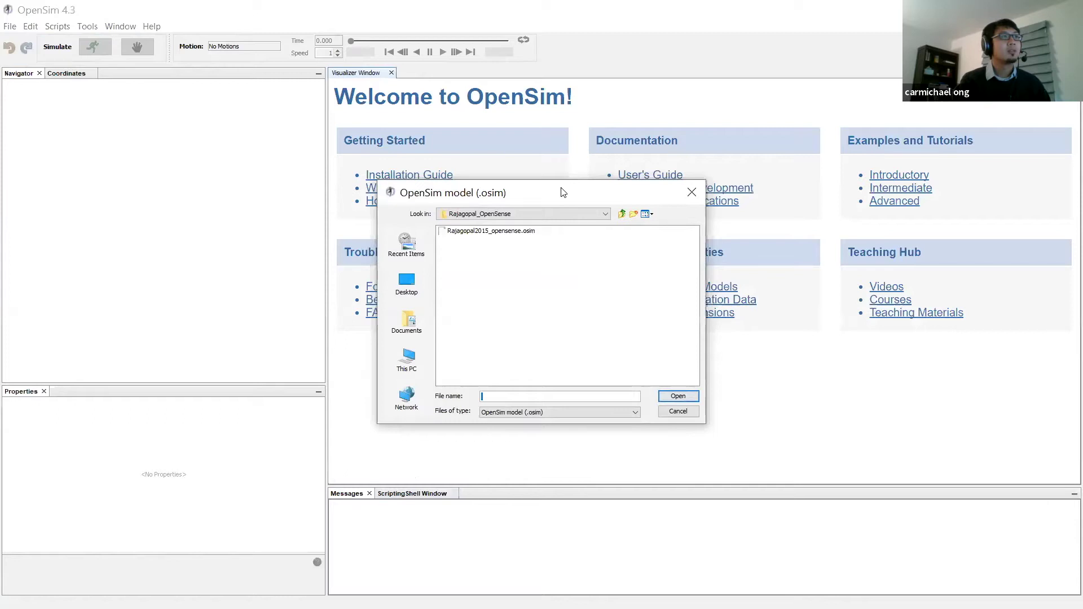
drag(563, 192, 562, 180)
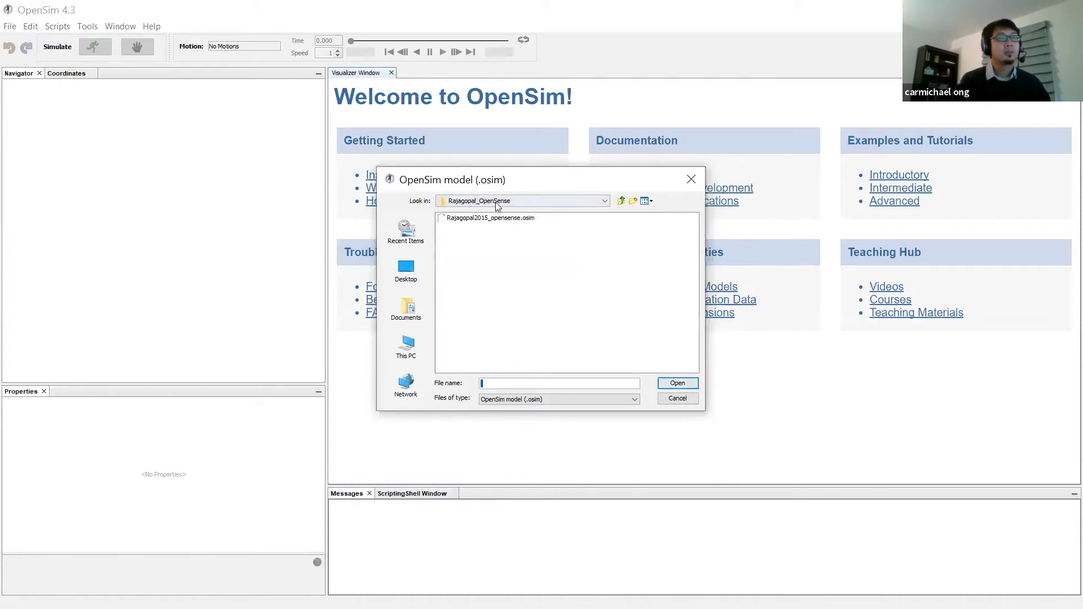
click(513, 219)
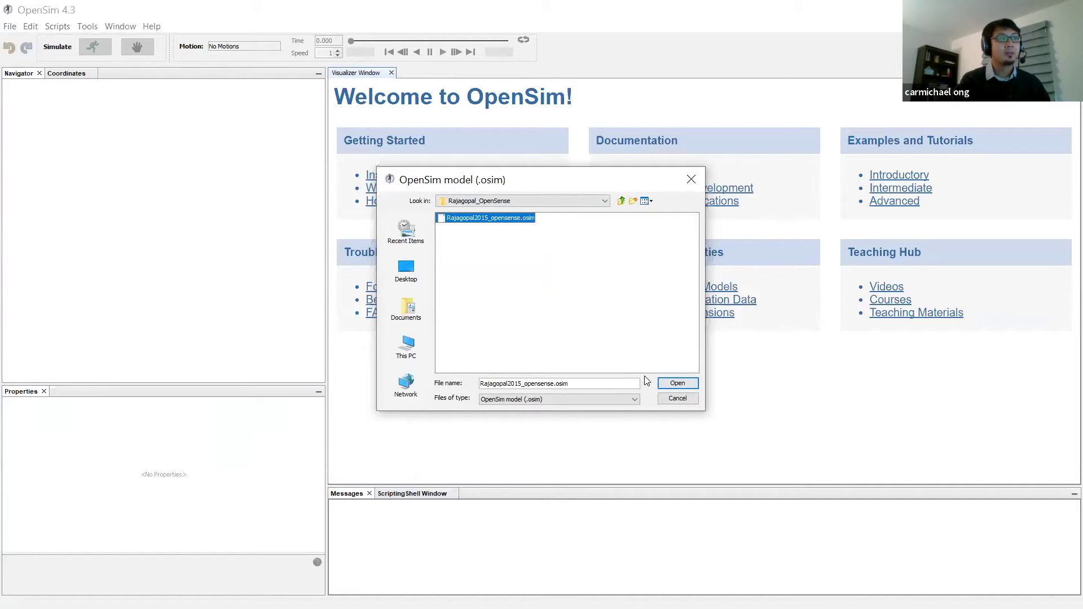
click(667, 383)
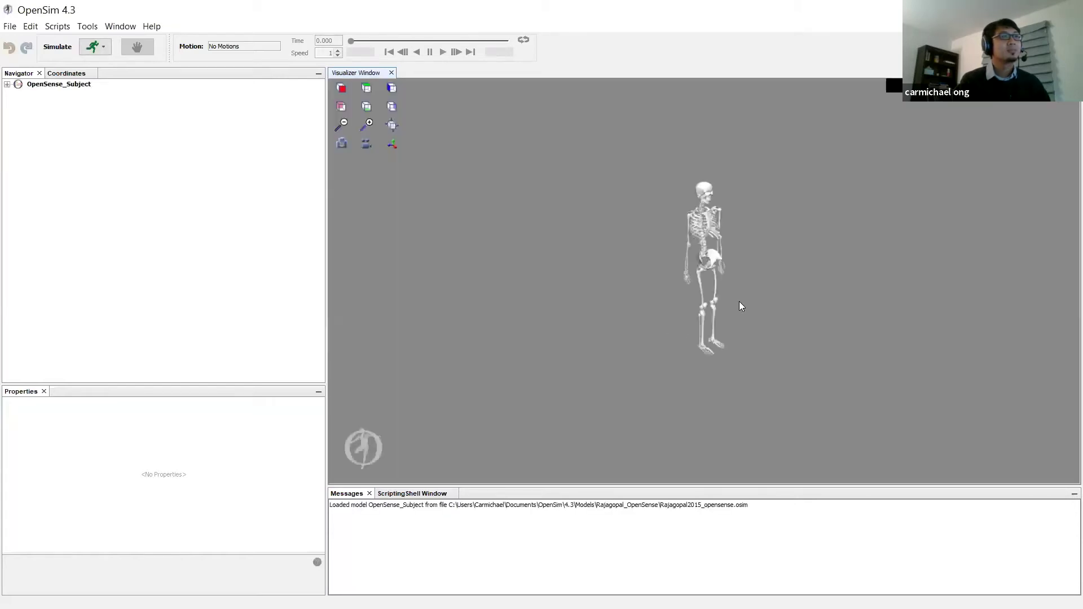
Start the IMU Placer tool and load placement_orientations.sto as the orientation file at placement pose.
mouse_move(778, 275)
mouse_down()
mouse_move(747, 279)
mouse_move(758, 276)
mouse_up()
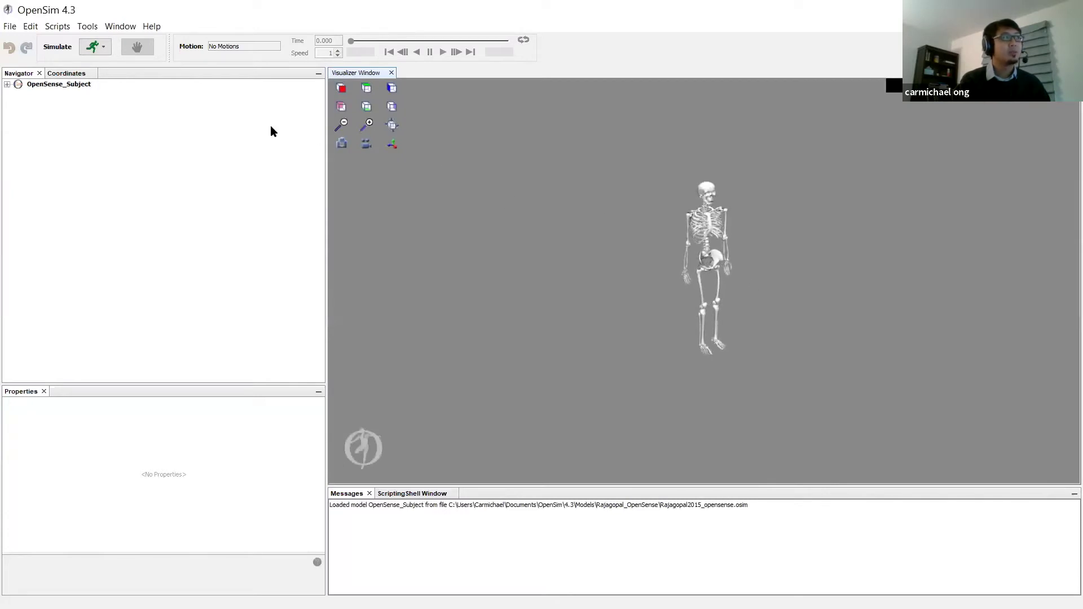
click(87, 26)
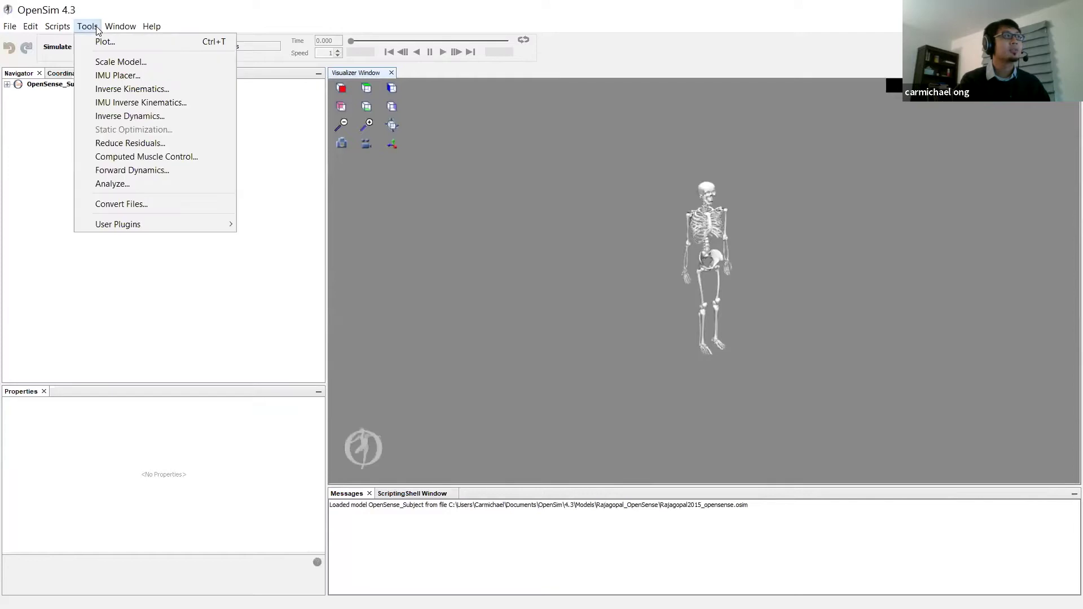
click(167, 75)
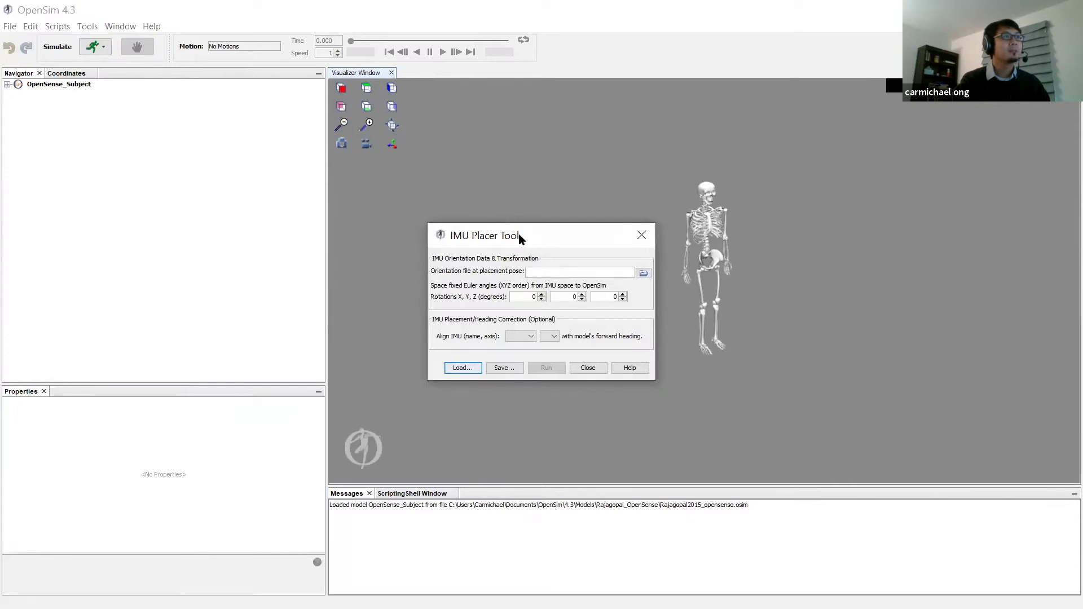
drag(519, 234, 515, 232)
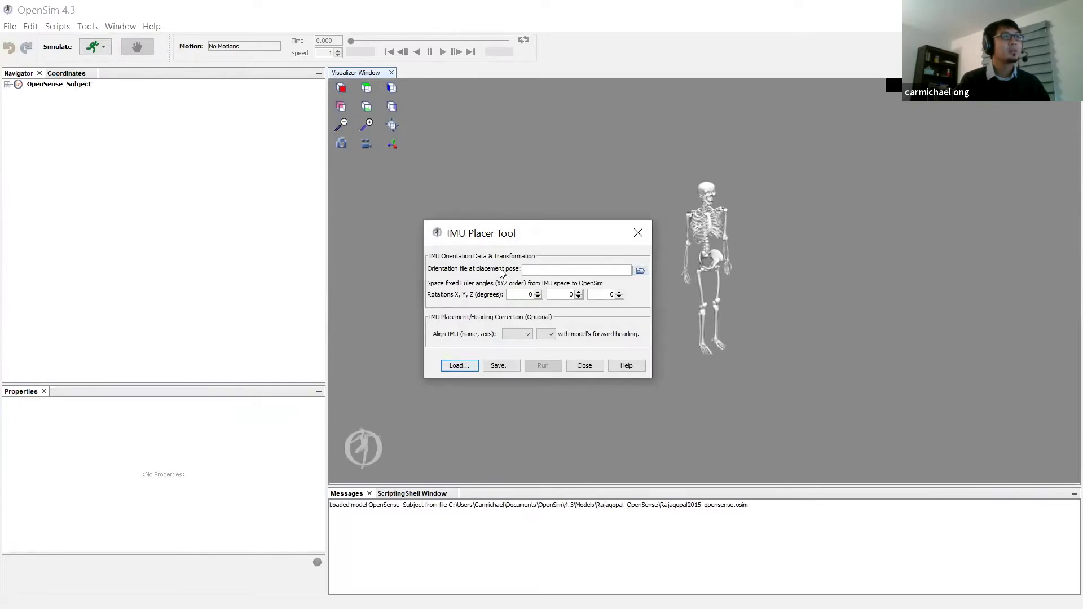
click(641, 271)
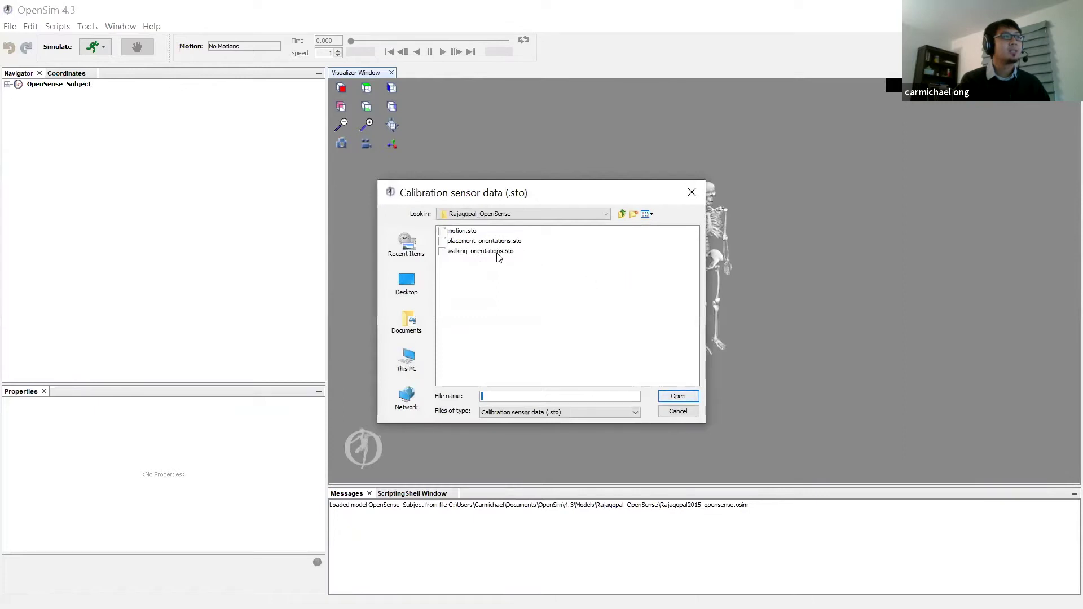
click(497, 242)
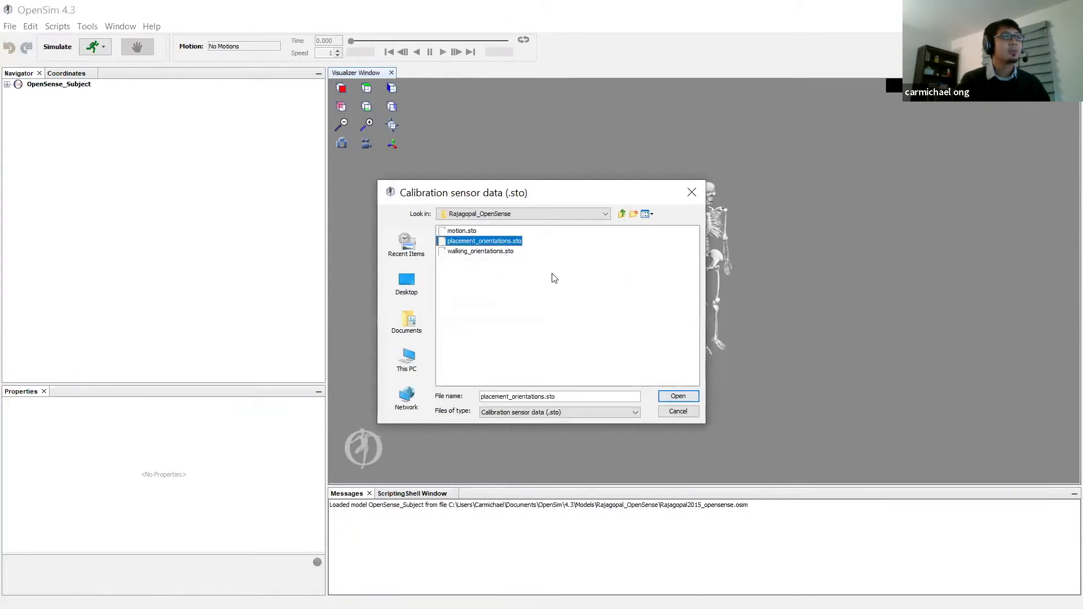
click(680, 397)
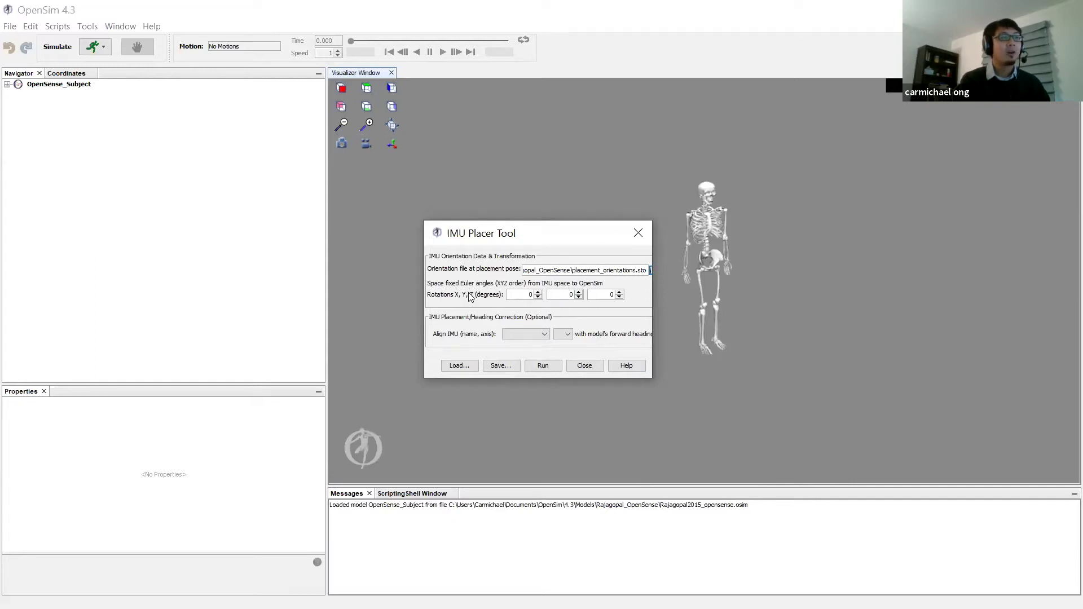
Run the IMU placement with an X rotation of -90 degrees and the z axis of torso_imu aligned with the model's forward heading.
click(539, 297)
click(529, 332)
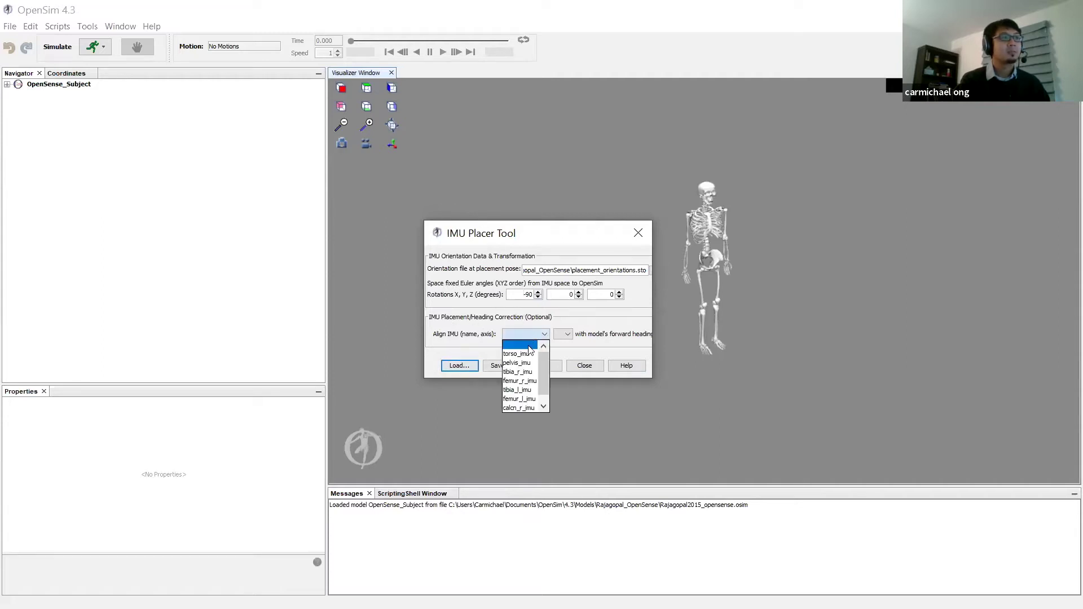
click(518, 355)
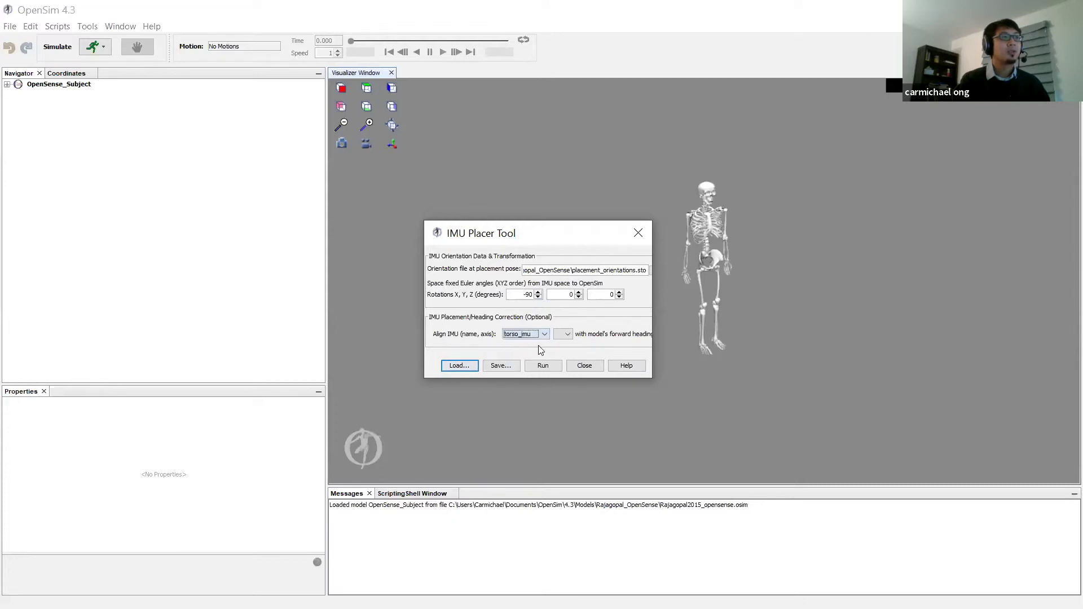
click(570, 333)
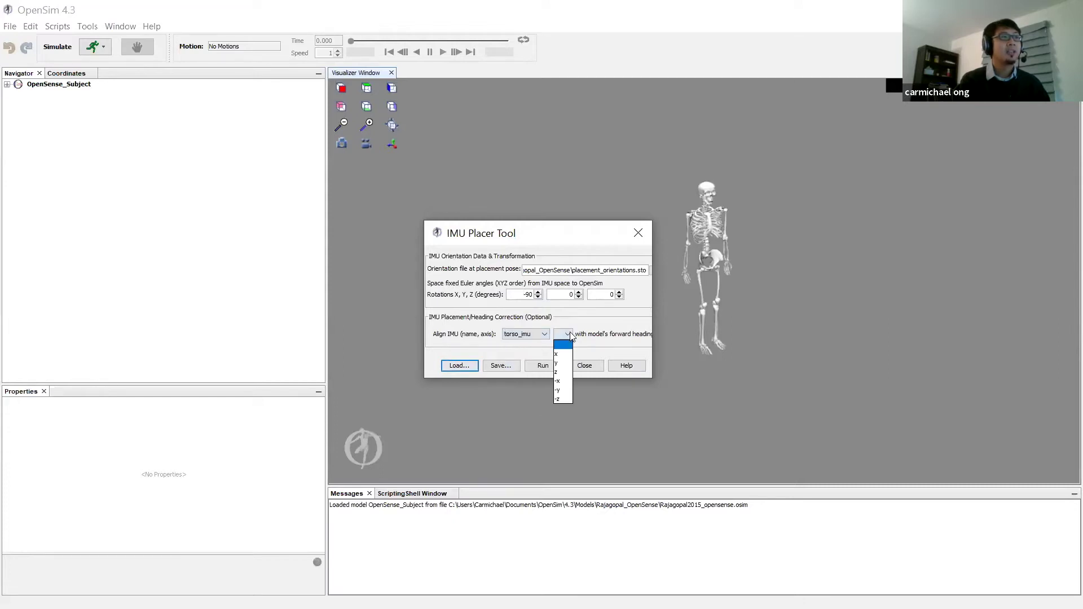
click(544, 365)
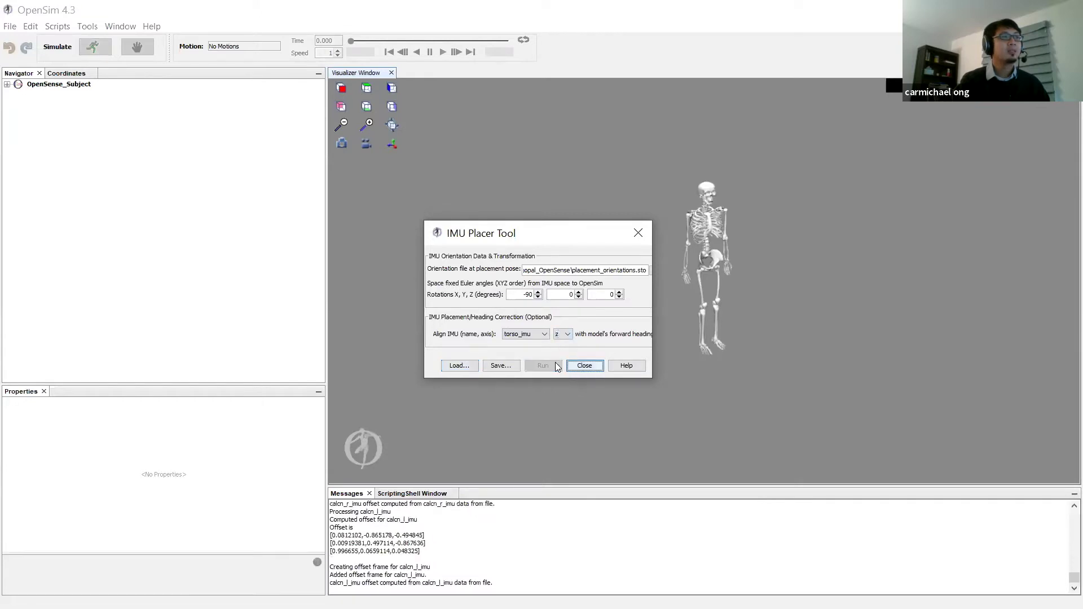
click(586, 365)
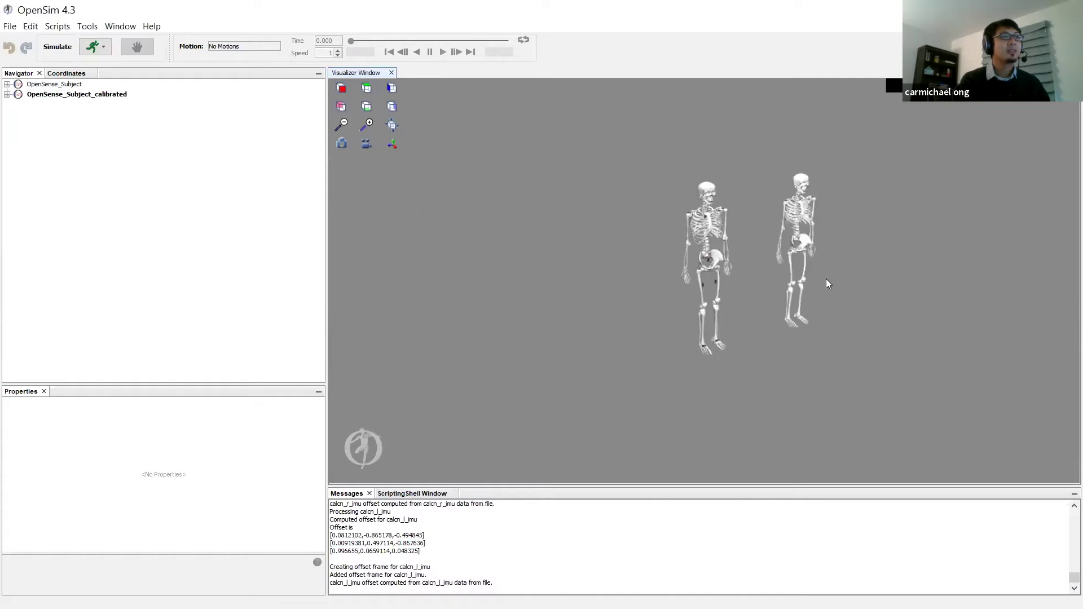
Open the IMU Inverse Kinematics tool for the calibrated model and set its X rotation to -90 degrees.
drag(887, 254, 823, 252)
scroll(745, 343, up, 5)
scroll(745, 342, up, 5)
right_drag(803, 324, 775, 333)
scroll(727, 310, down, 5)
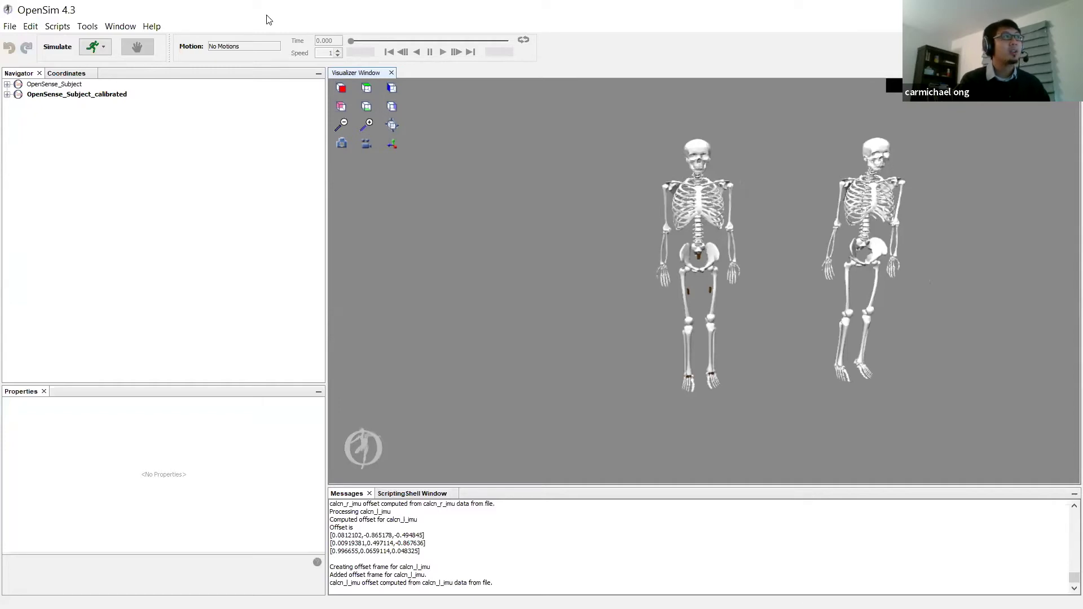
click(98, 28)
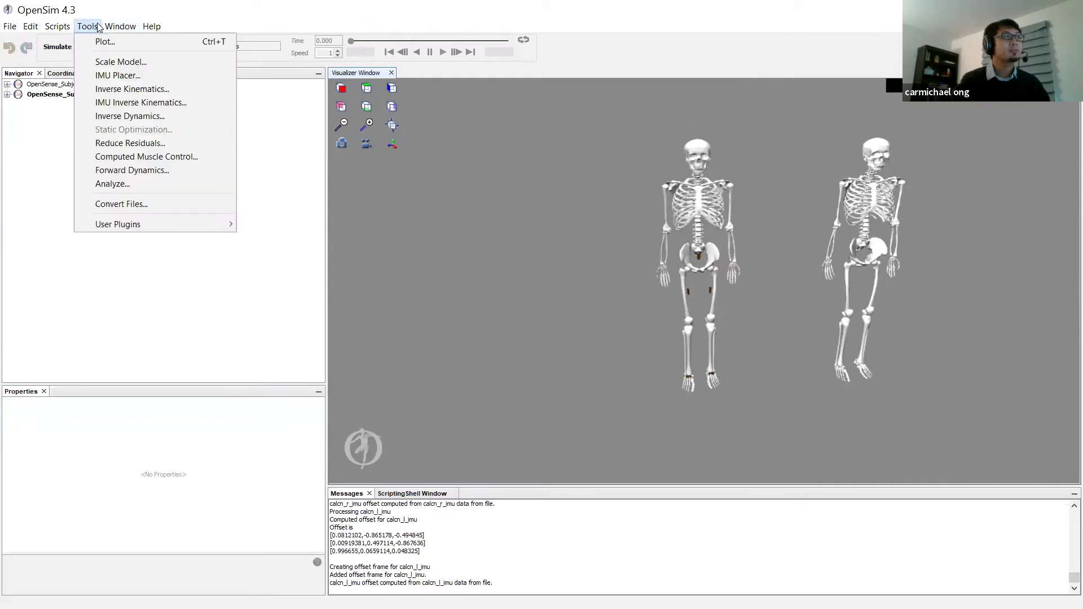
click(219, 105)
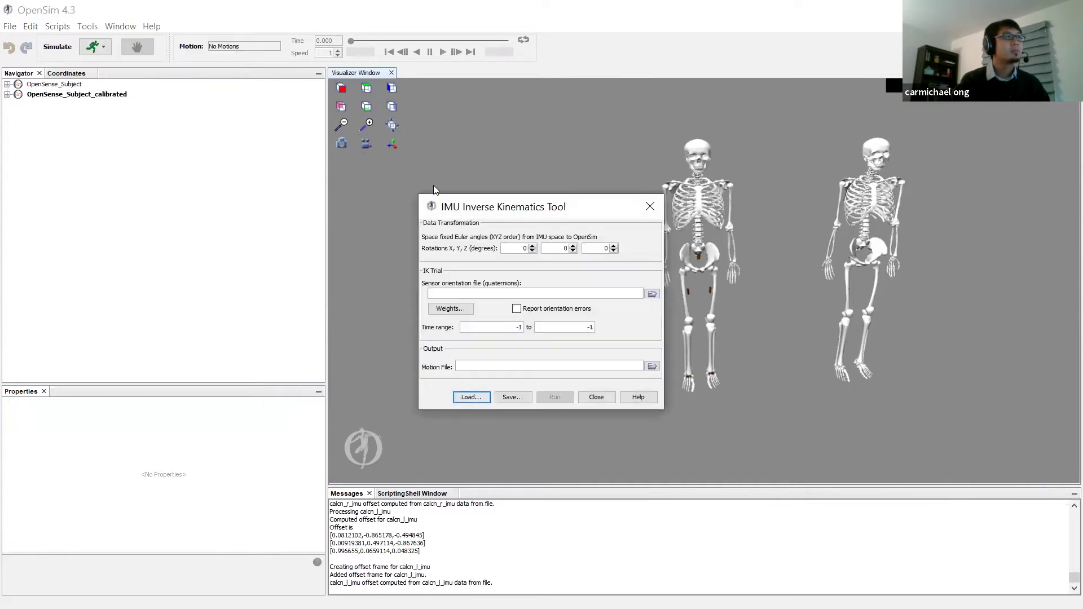
drag(475, 206, 416, 173)
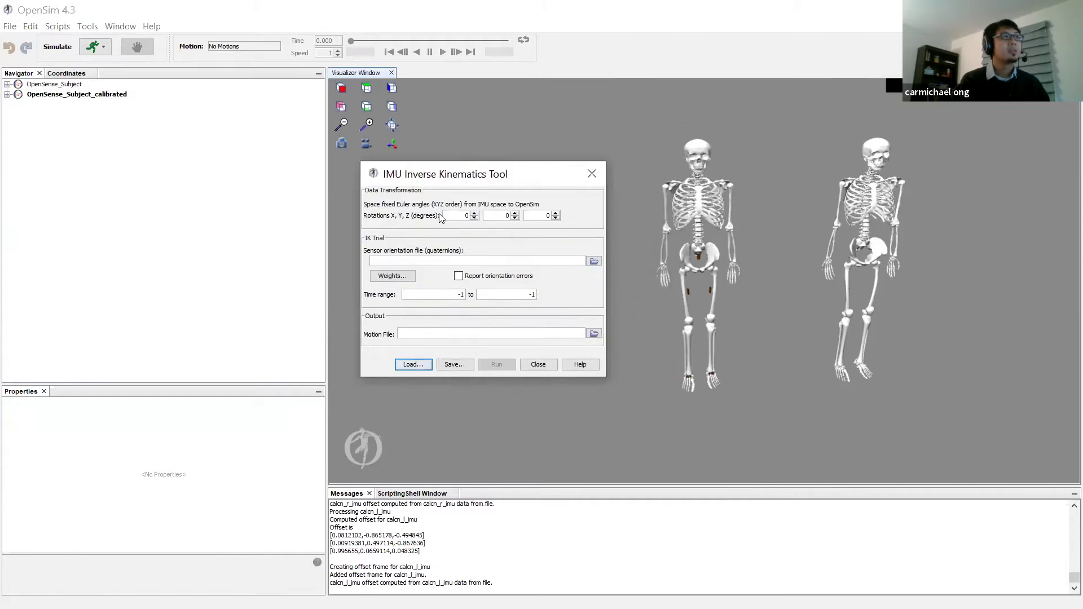
click(475, 218)
Load walking_orientations.sto as the sensor orientation file for the IK trial.
click(594, 262)
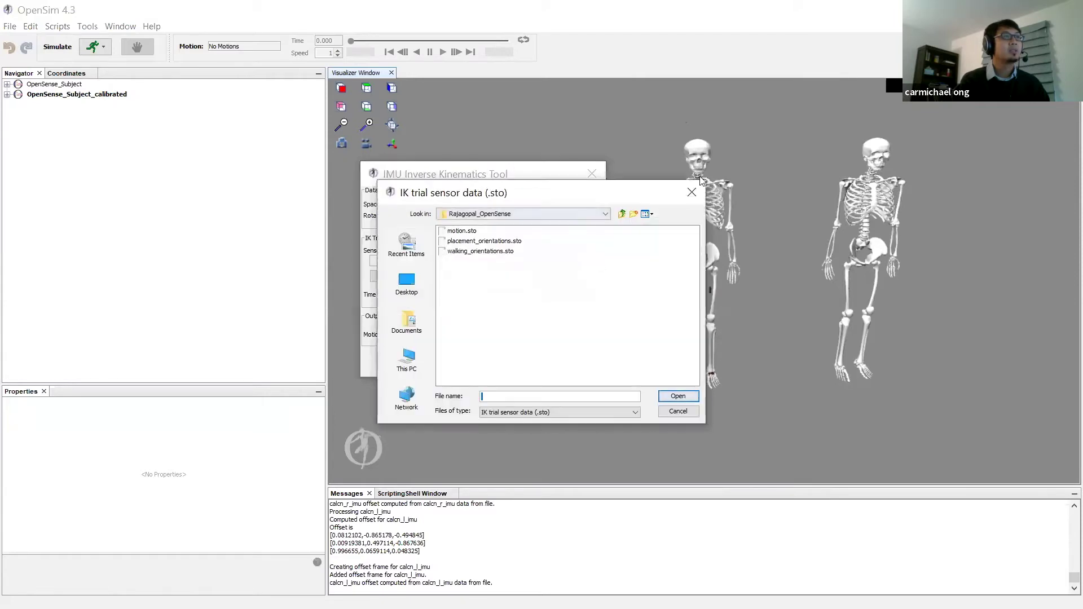
click(692, 192)
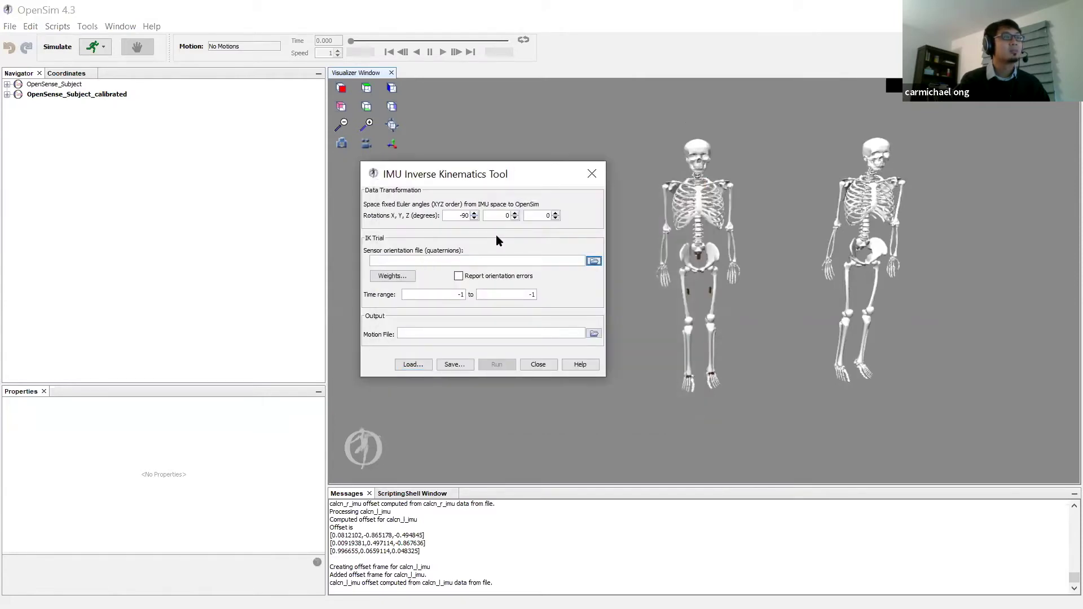
click(594, 262)
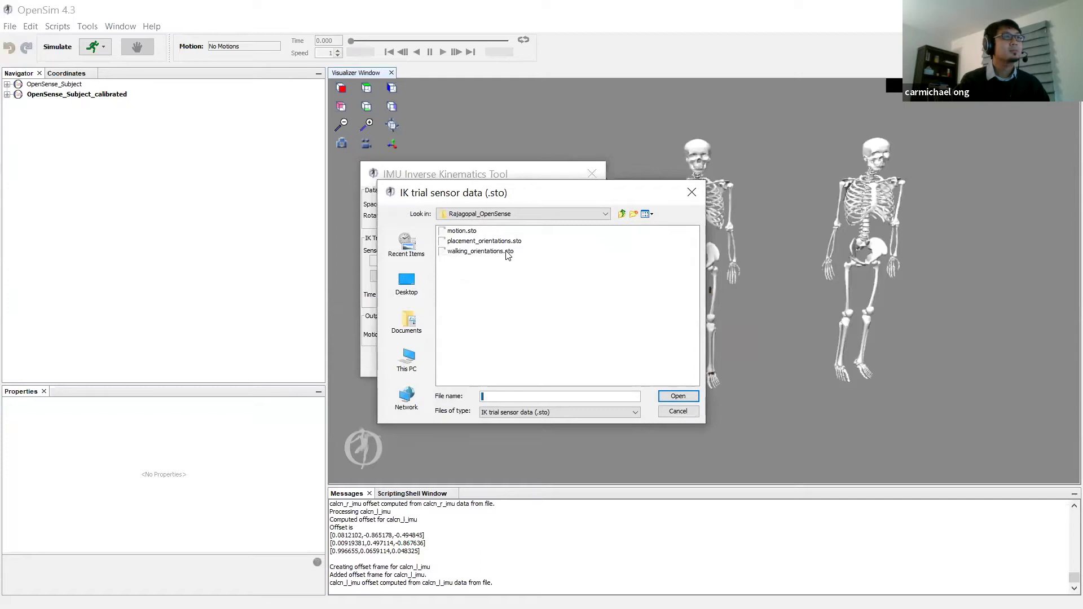
click(511, 251)
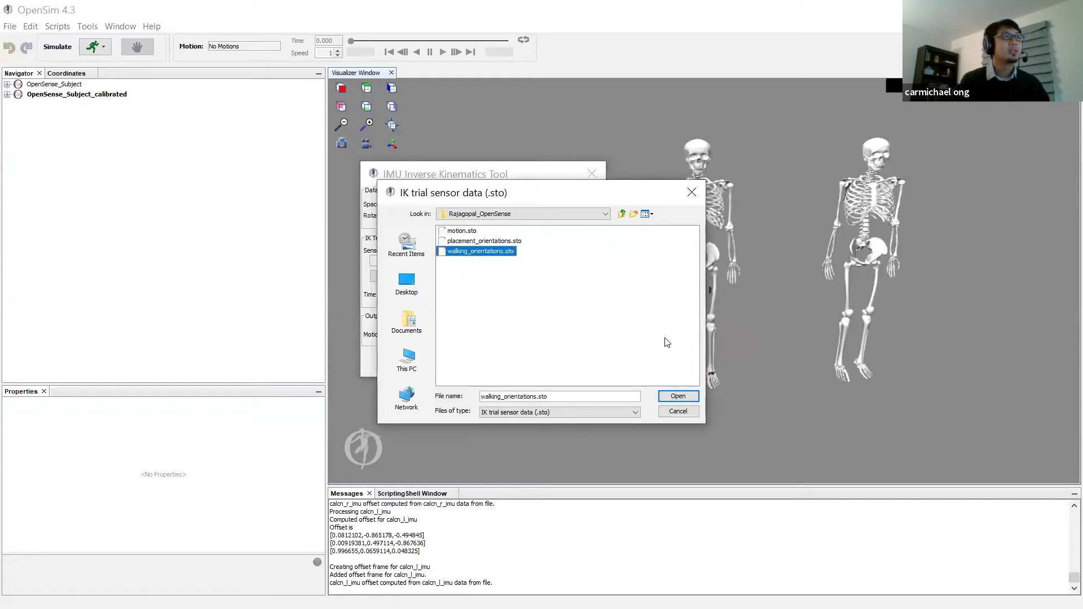
click(666, 399)
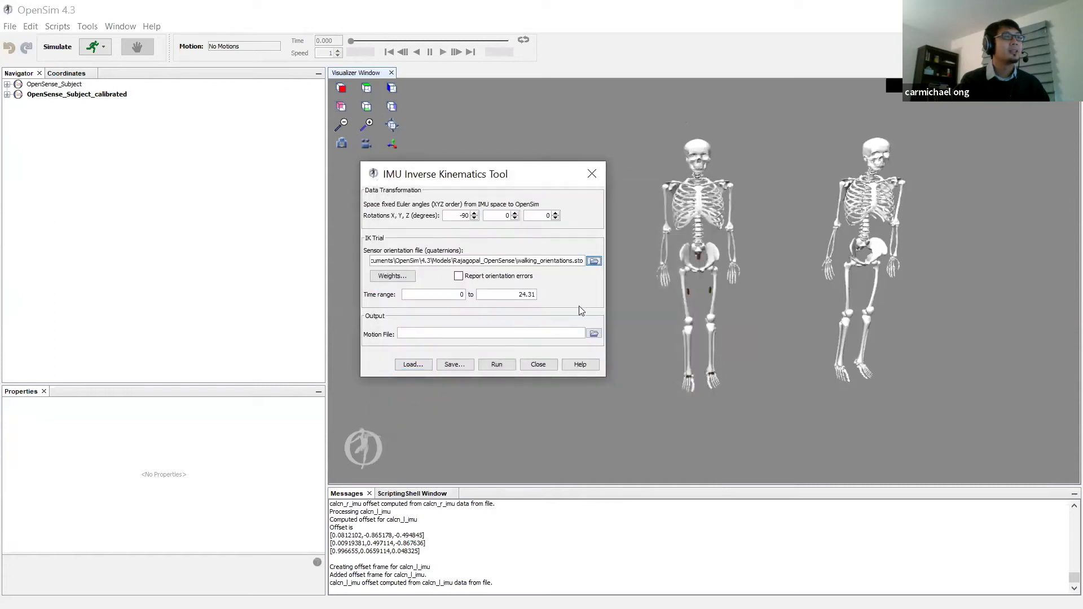
Review the sensor weights of the IK trial, opening the calcn_r_imu weight for editing.
click(374, 278)
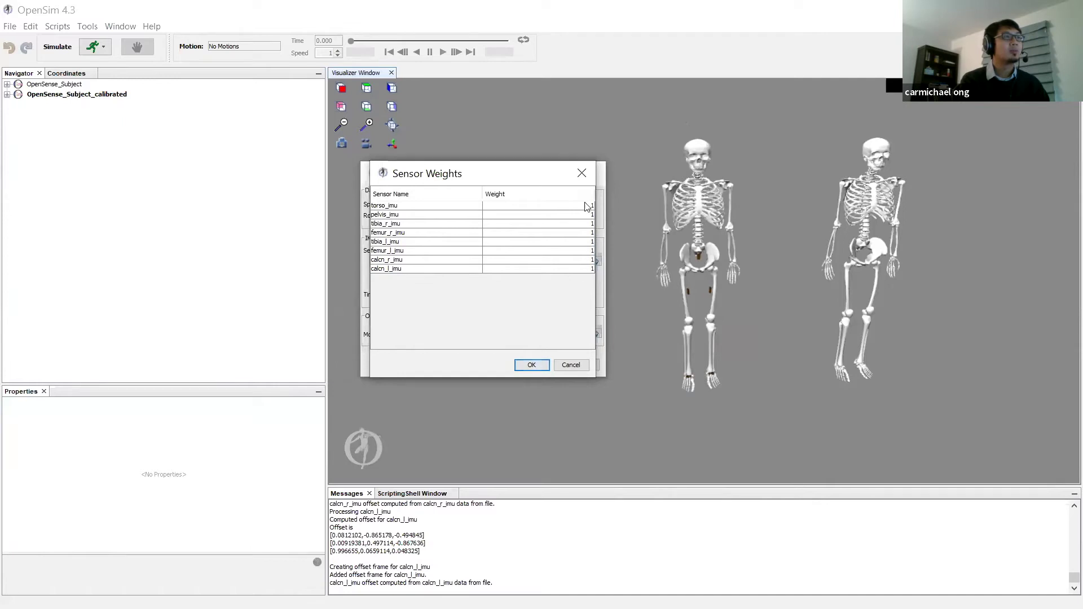
double_click(585, 259)
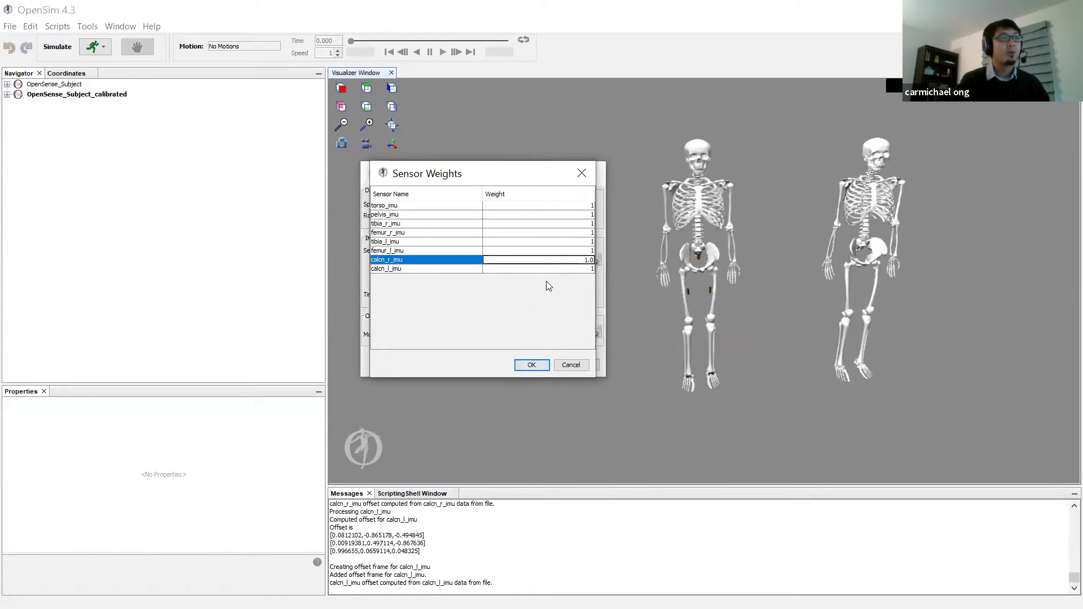
click(527, 365)
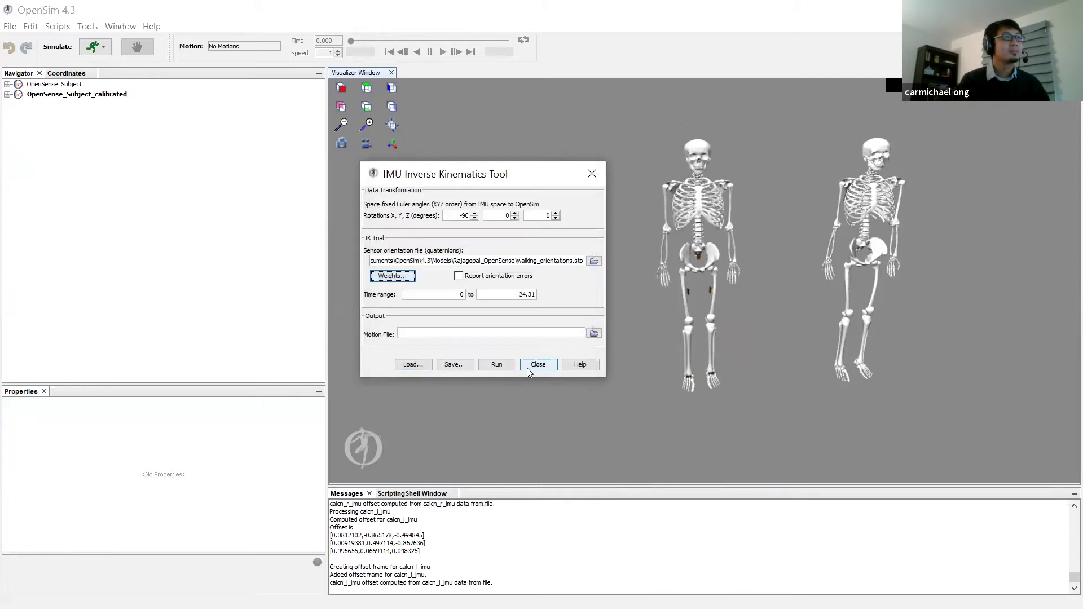
Set the IK trial's time range from 10 to 15 seconds.
click(460, 292)
double_click(468, 294)
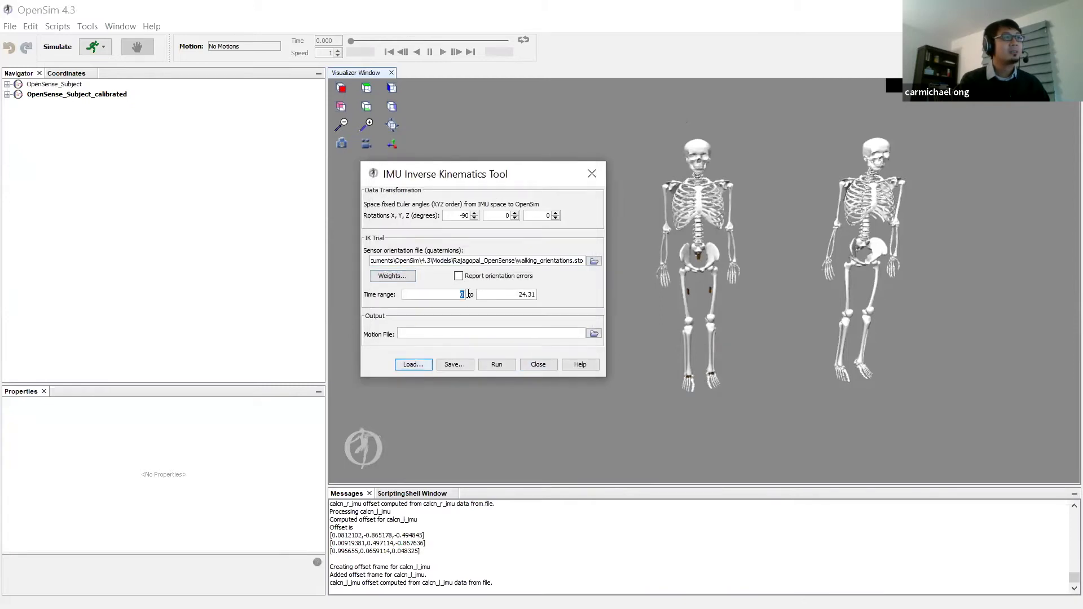
text(10)
drag(508, 301, 542, 298)
text(1)
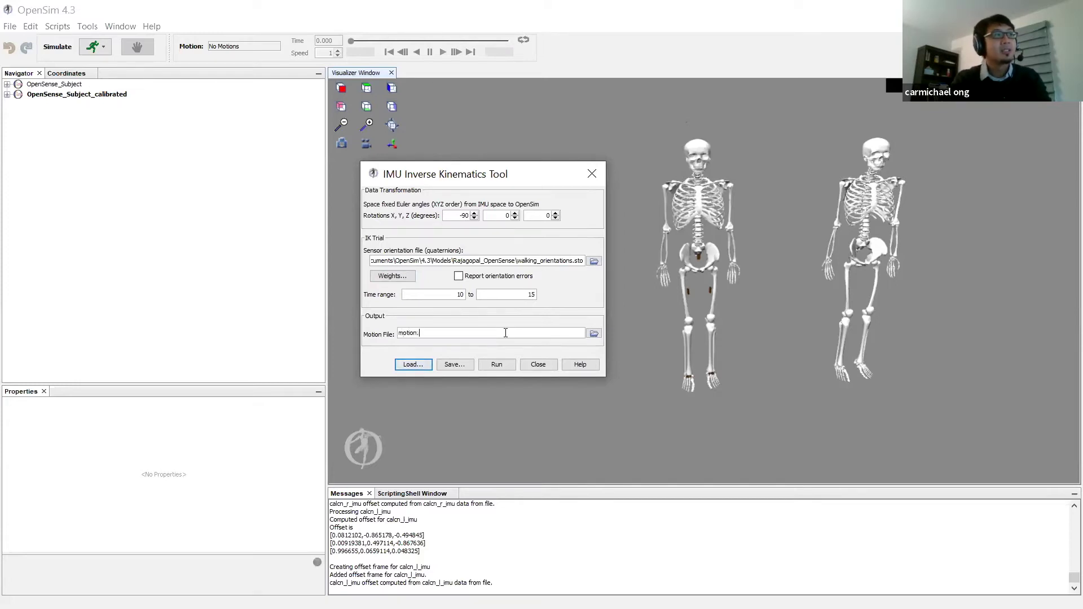
Name the output motion file motion.sto and run the IMU inverse kinematics, closing the tool when it finishes.
click(506, 333)
text(motion.sto)
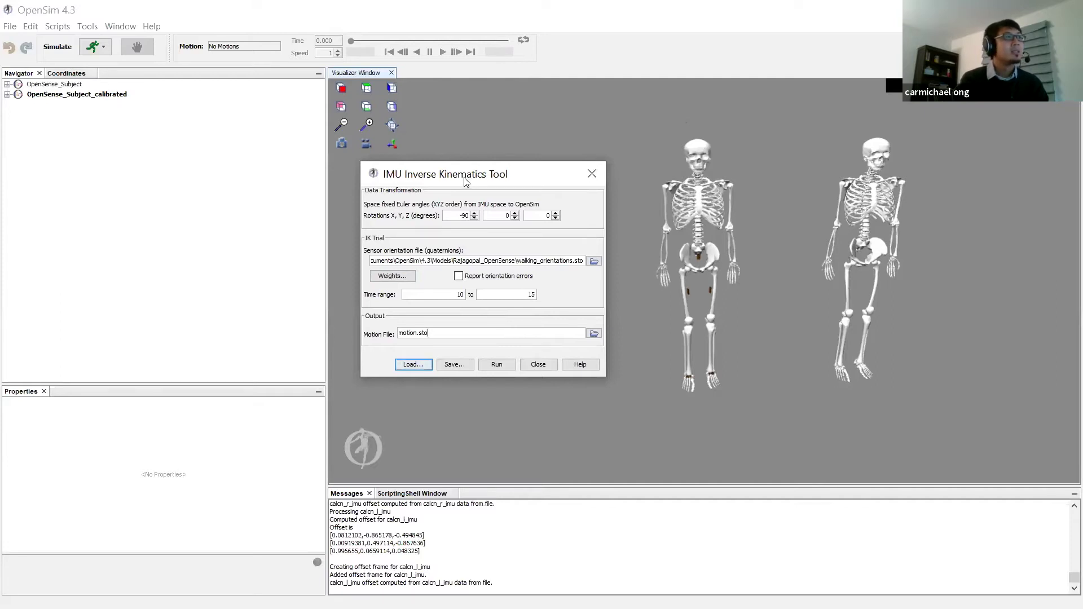
drag(464, 178, 449, 174)
click(481, 361)
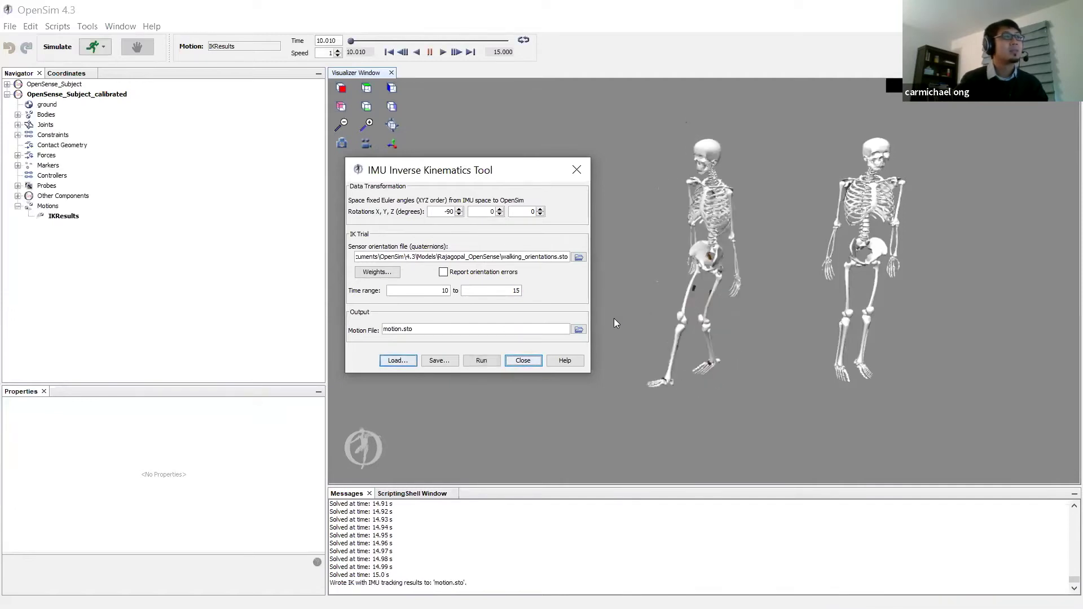
click(523, 361)
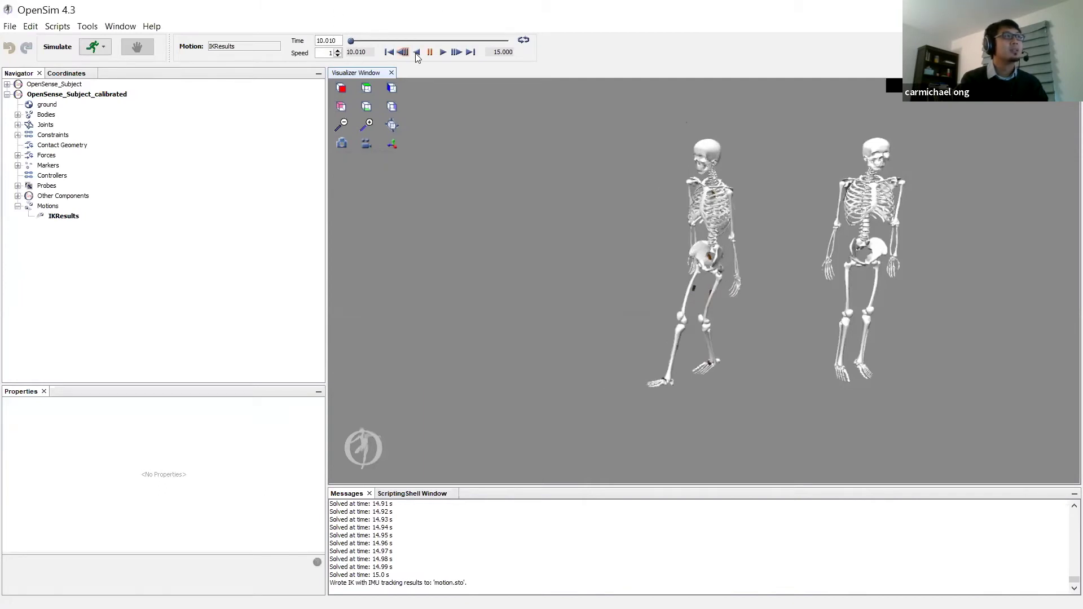
Scrub and play back the computed inverse kinematics motion, and switch to the presentation slides.
drag(351, 44, 389, 42)
click(443, 52)
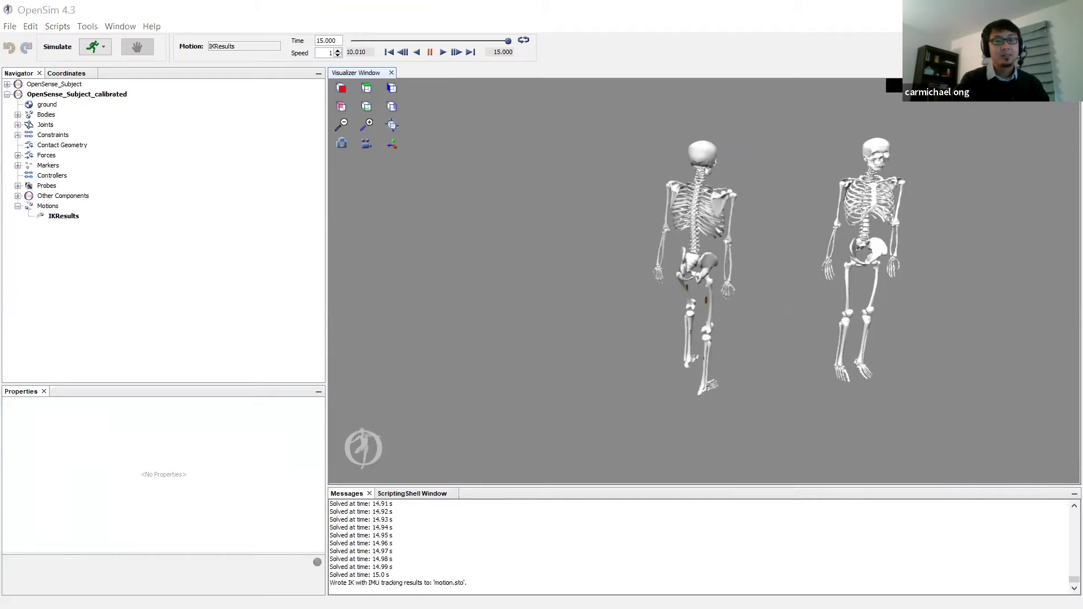
key(alt+Tab)
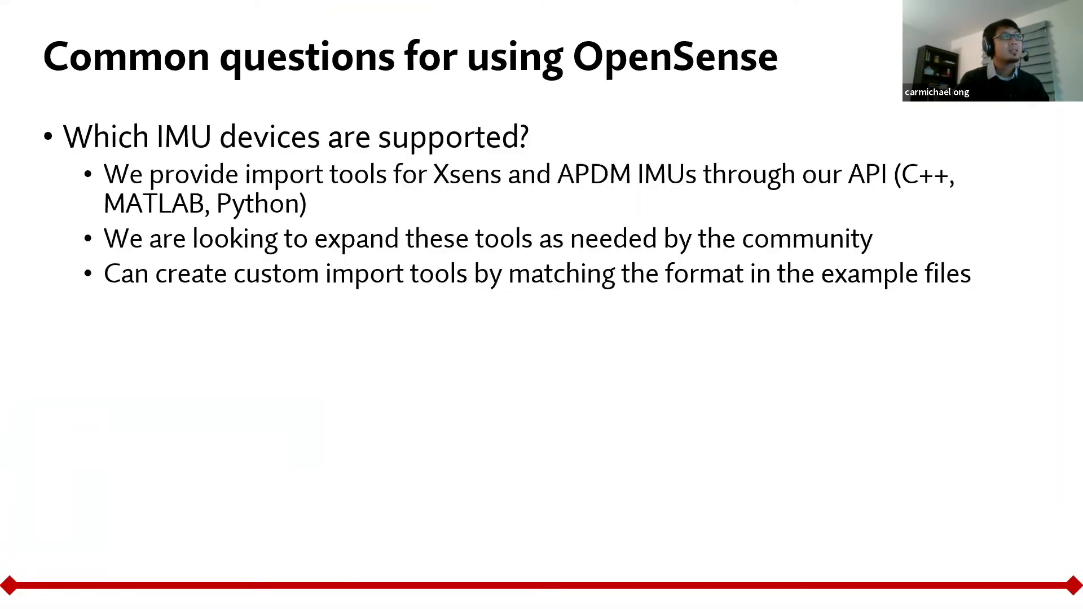